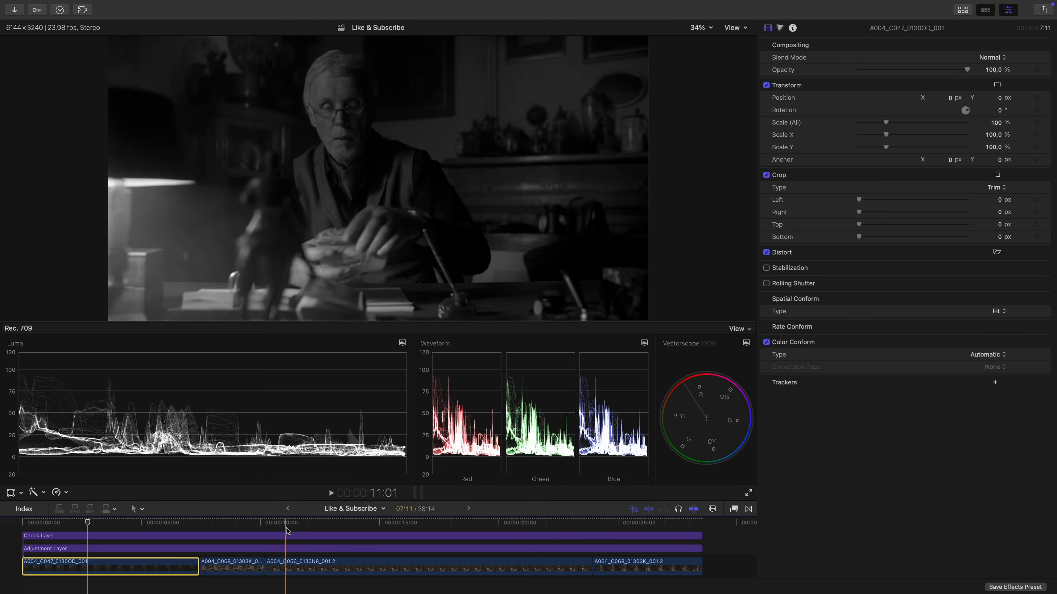
- Add a Color Wheels correction to clip A004_C056_0130N8_001 2 at 15:20, raising global brightness and slightly darkening the shadows
left_click(399, 522)
key("c")
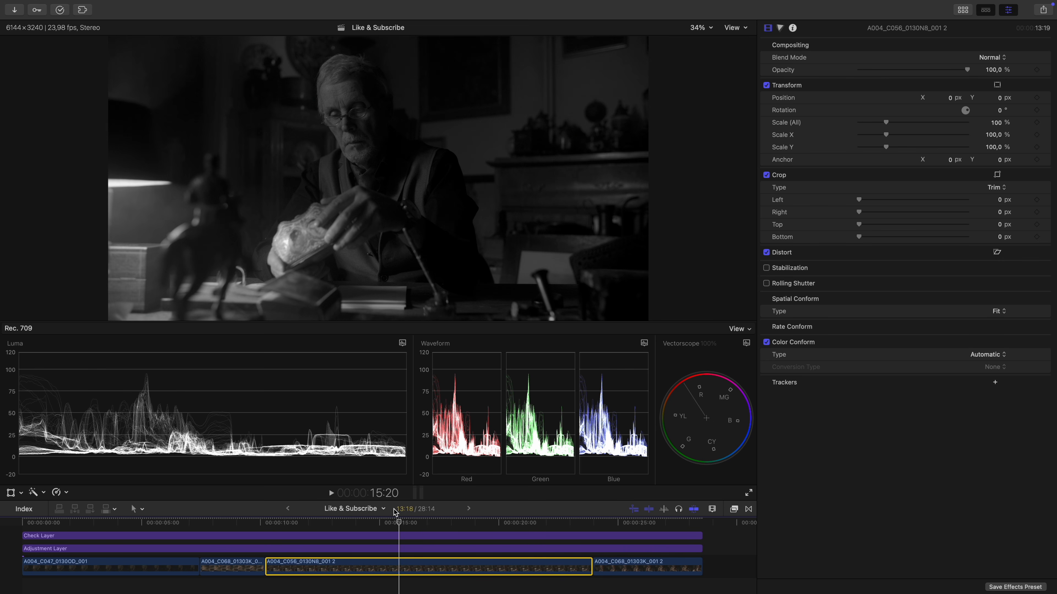
key("alt+e")
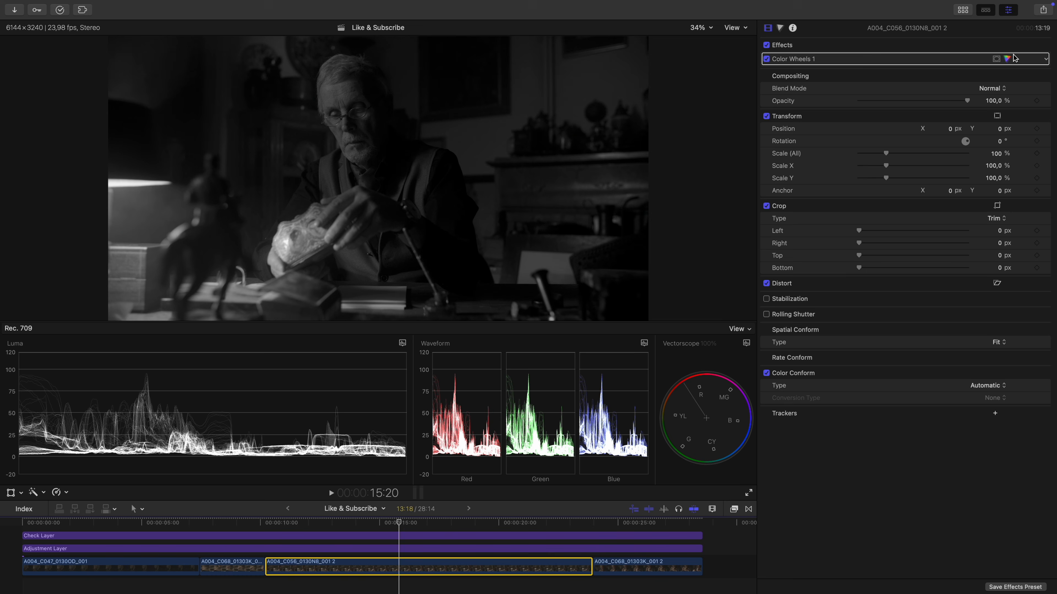
left_click(1003, 61)
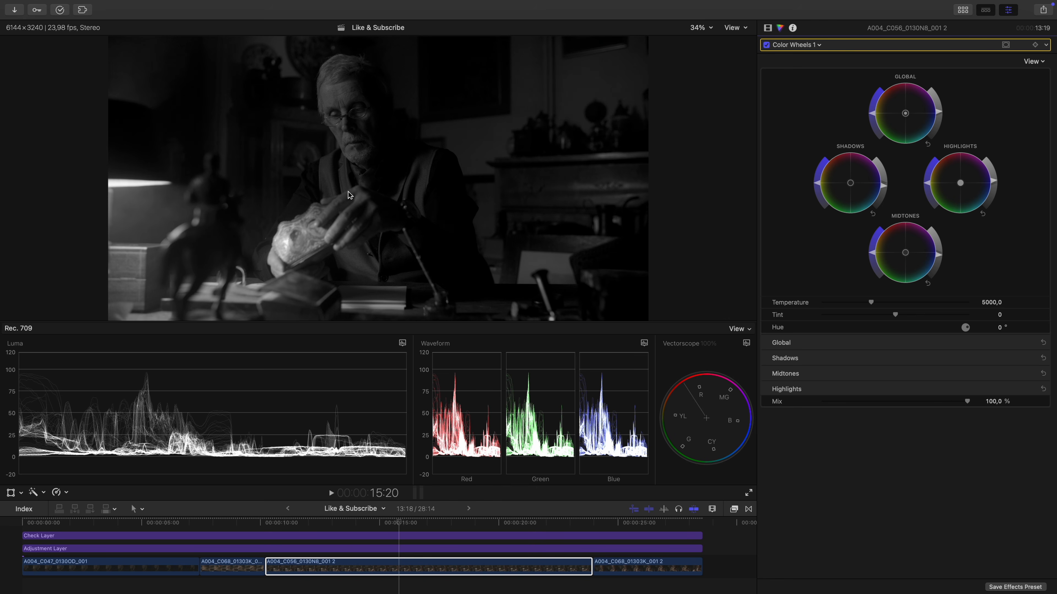
- Switch to the Colour Grading with Comparison Viewer workspace and save the frame at 15:20 as a reference
left_click(271, 6)
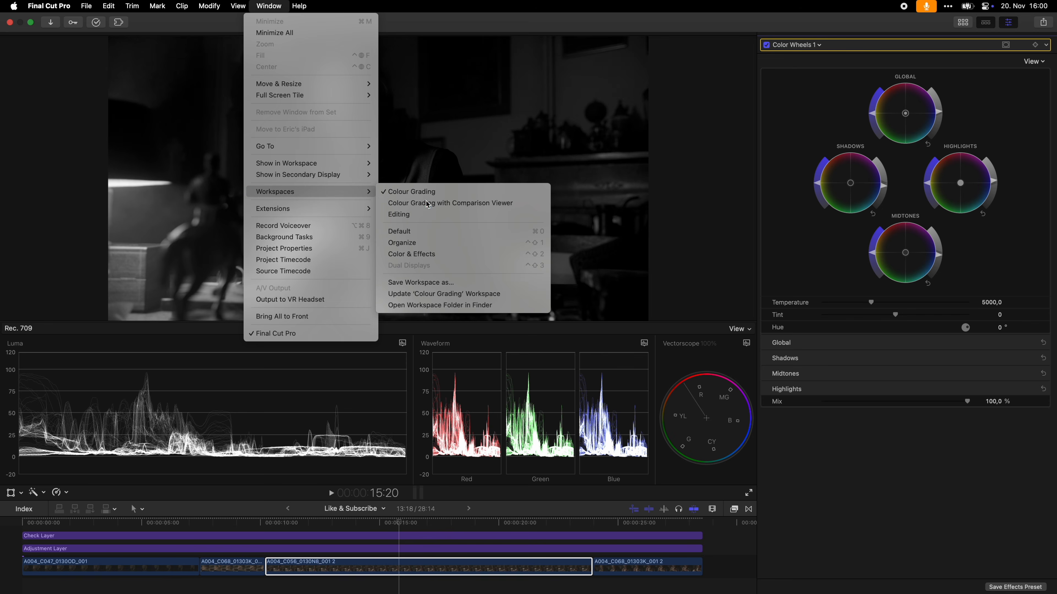
left_click(406, 192)
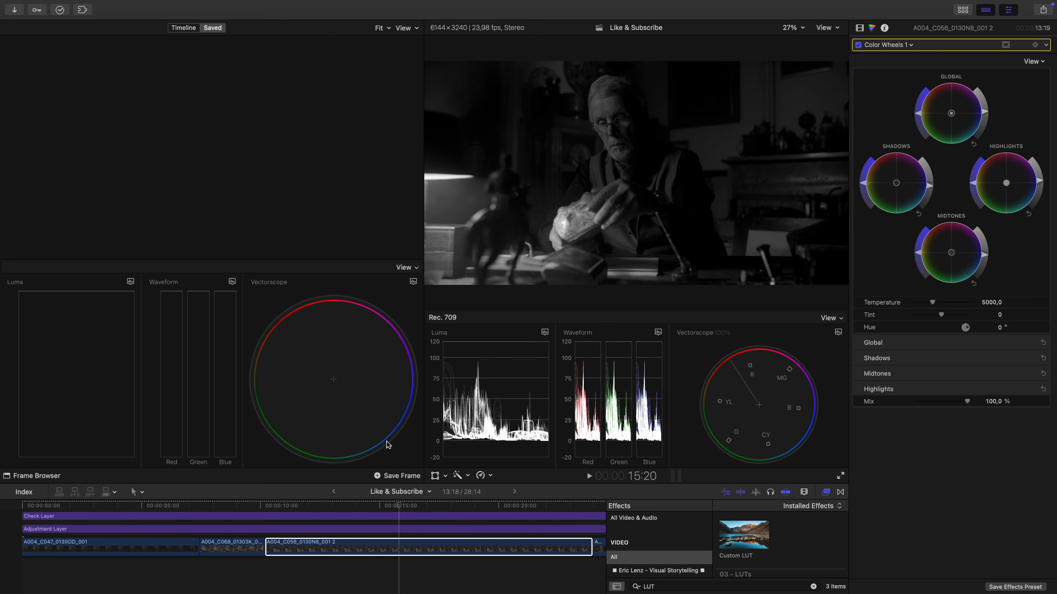
left_click(386, 477)
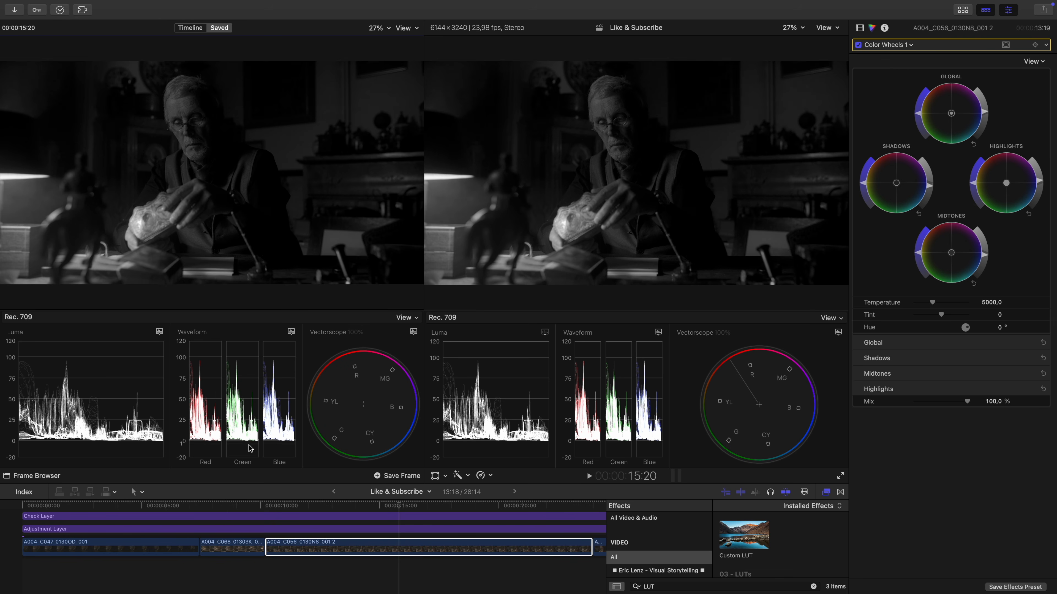
- Fit the whole timeline in view and add Color Wheels to clip A004_C068_01303K_001, matching its brightness to the saved frame
left_click(232, 505)
key("shift+z")
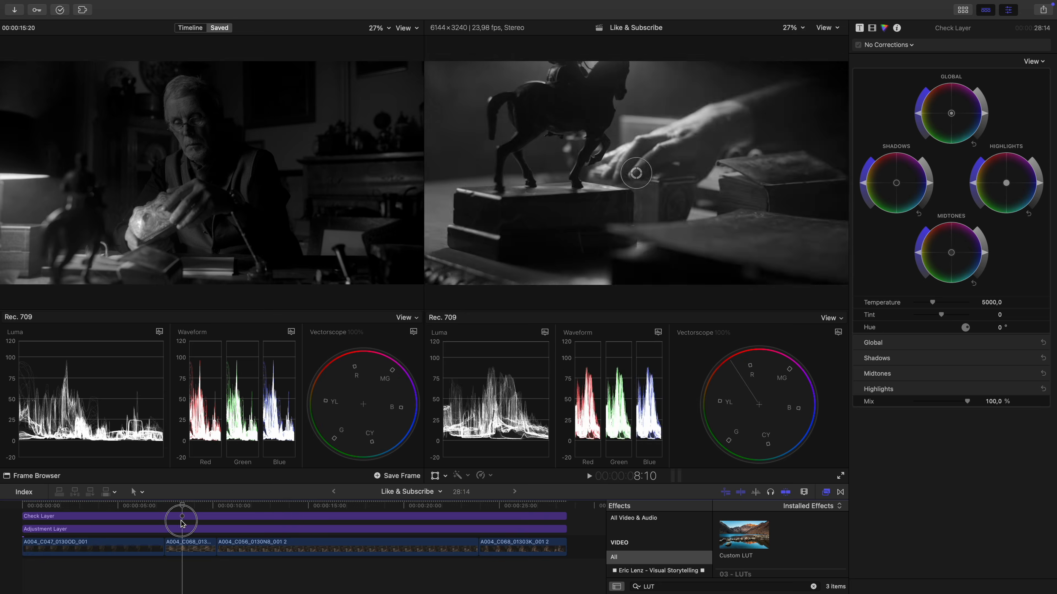
left_click(191, 547)
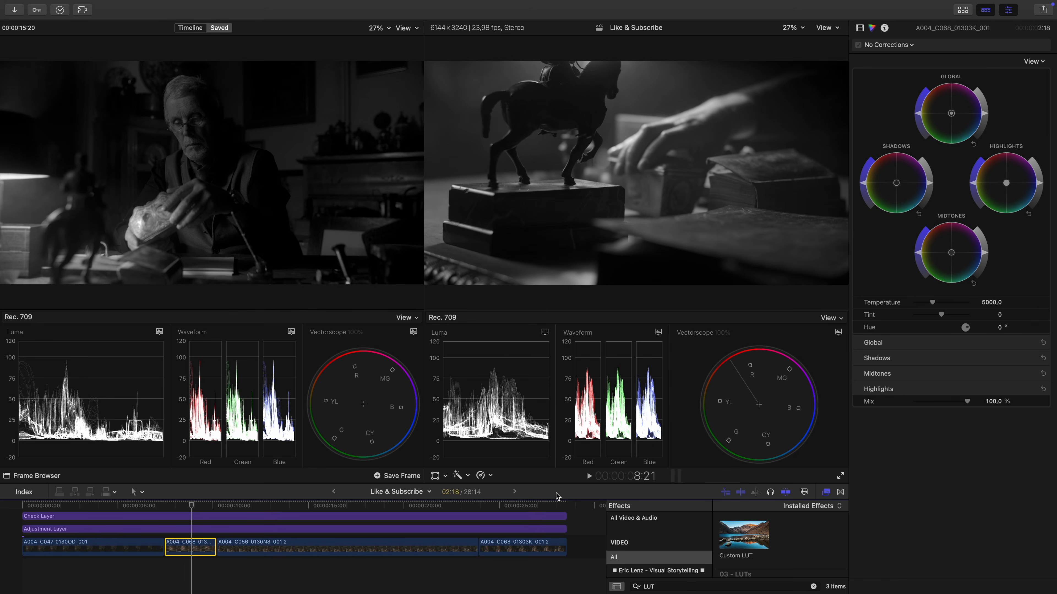
key("alt+e")
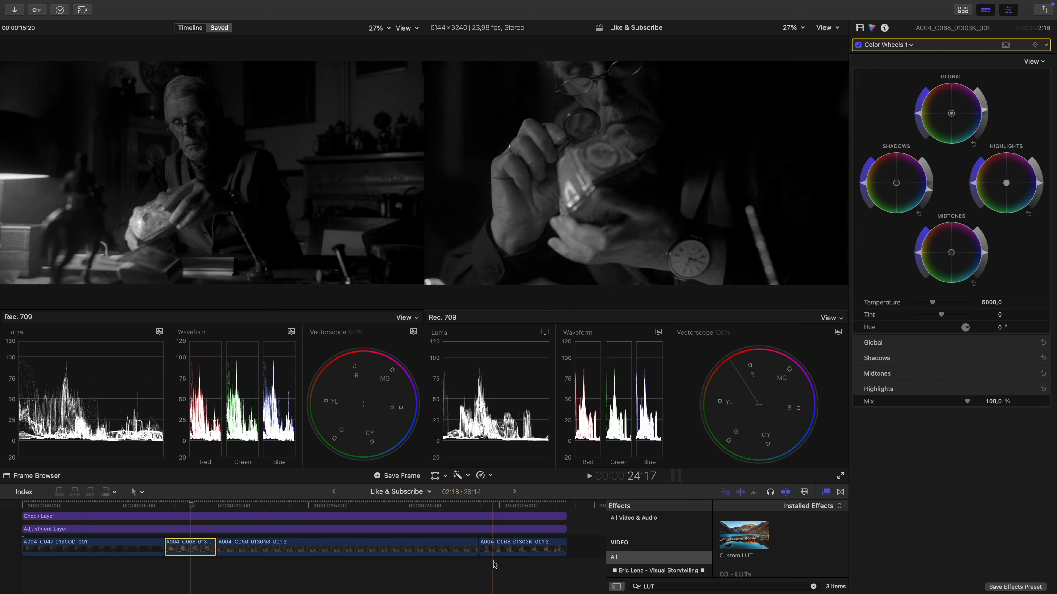
- Add Color Wheels to the opening clip A004_C047_0130OD_001 and raise its global brightness strongly
left_click(118, 550)
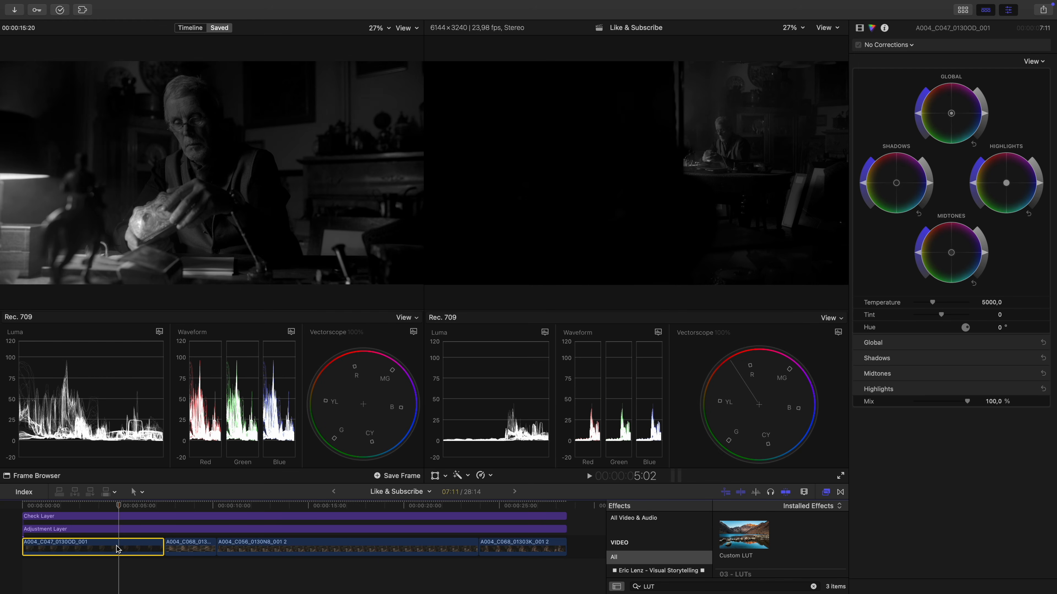
left_click(83, 505)
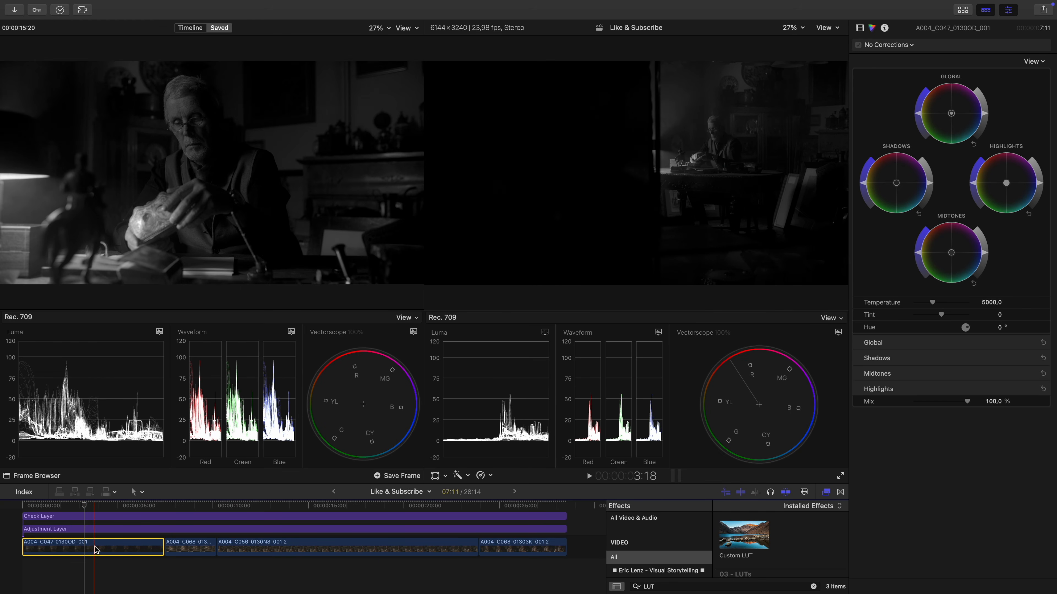
left_click(95, 549)
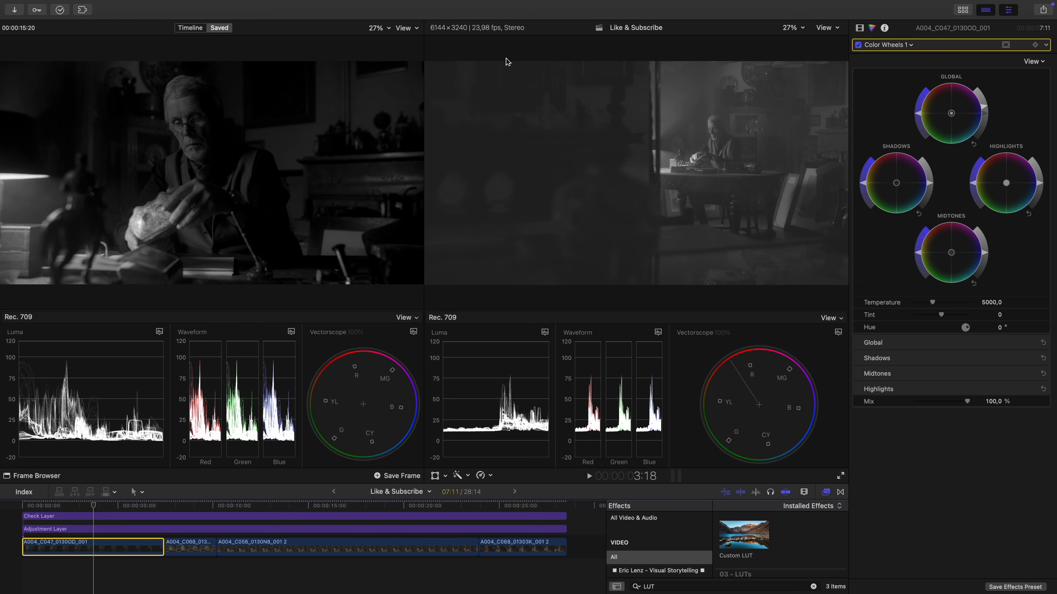
key("Up")
key("Up")
key("Up")
key("Up")
key("Up")
key("Up")
key("Up")
key("Up")
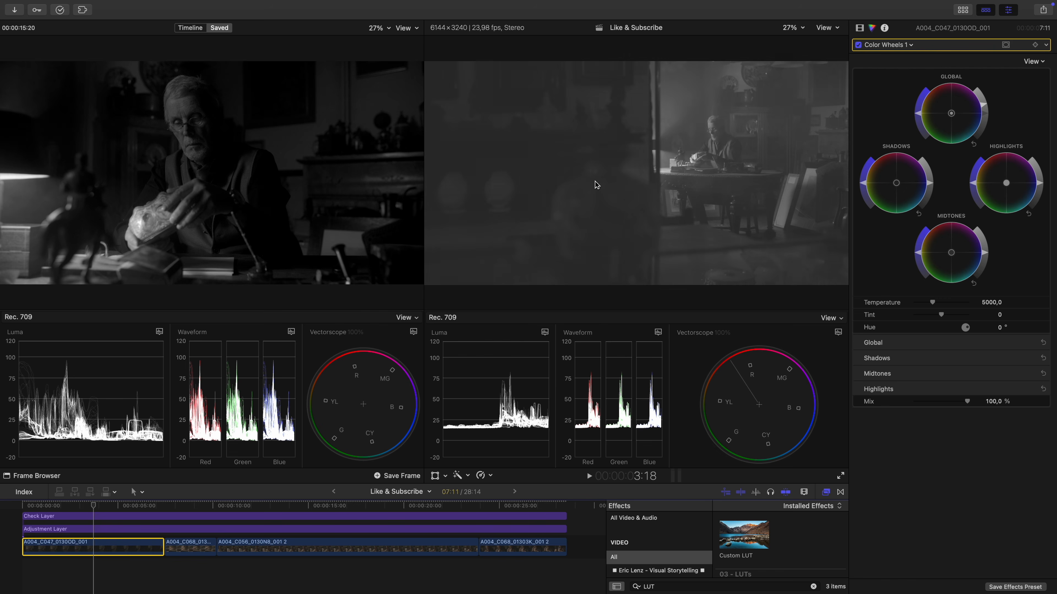
key("Up")
key("Up")
key("Up")
key("Up")
key("Up")
key("Up")
key("Up")
key("Up")
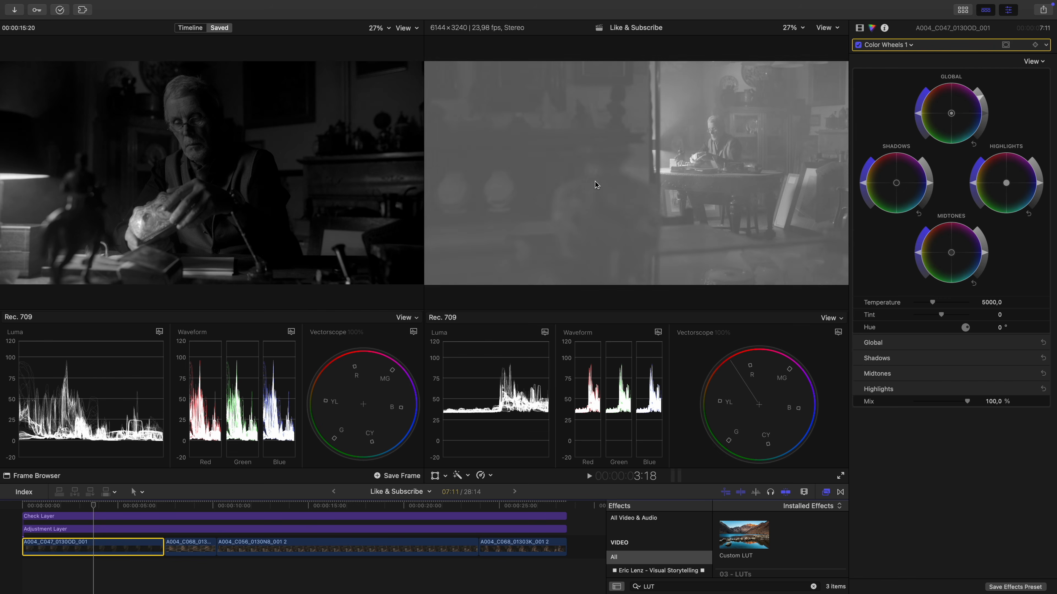
- Darken the opening clip's shadows back to black and lift its midtones and highlights slightly to match the reference frame
key("Down")
key("Down")
key("Down")
key("Down")
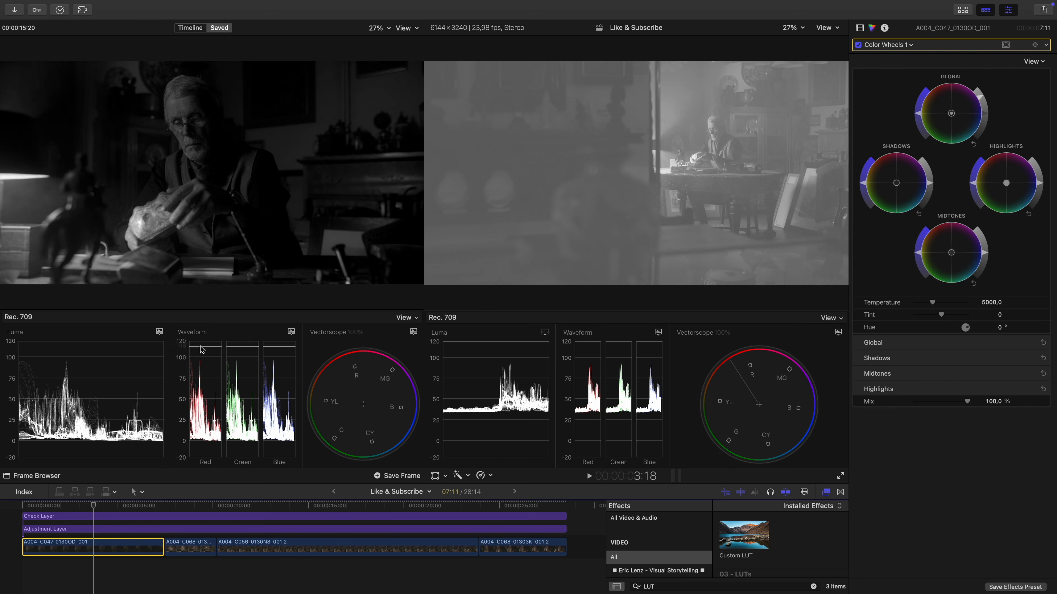
key("Down")
key("Down")
key("Down")
key("Down")
key("Down")
key("Down")
key("Down")
key("Down")
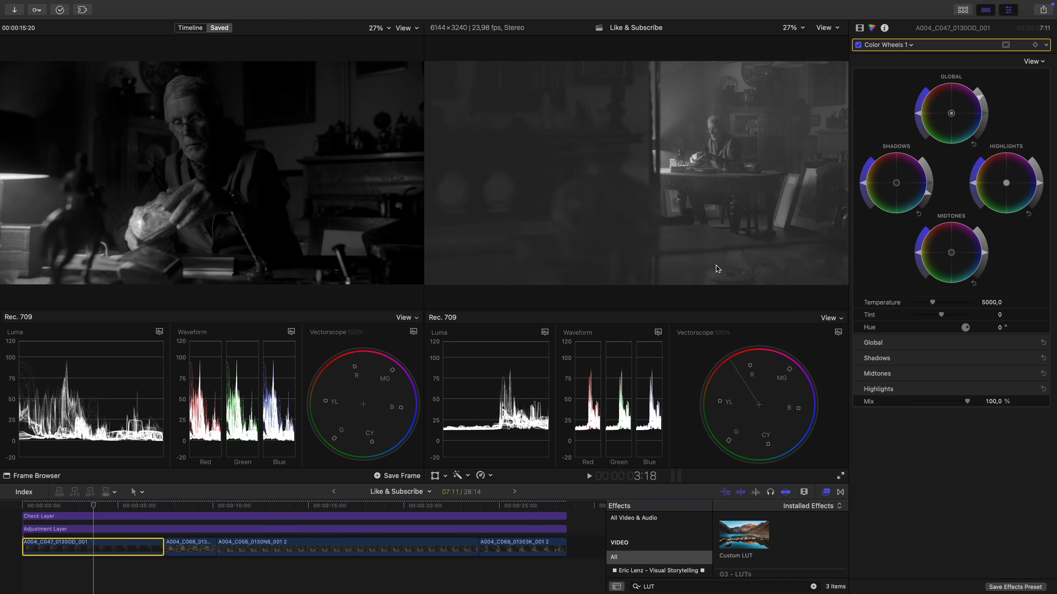
key("Down")
key("Down")
key("Down")
key("Down")
key("Down")
key("Down")
key("Down")
key("Down")
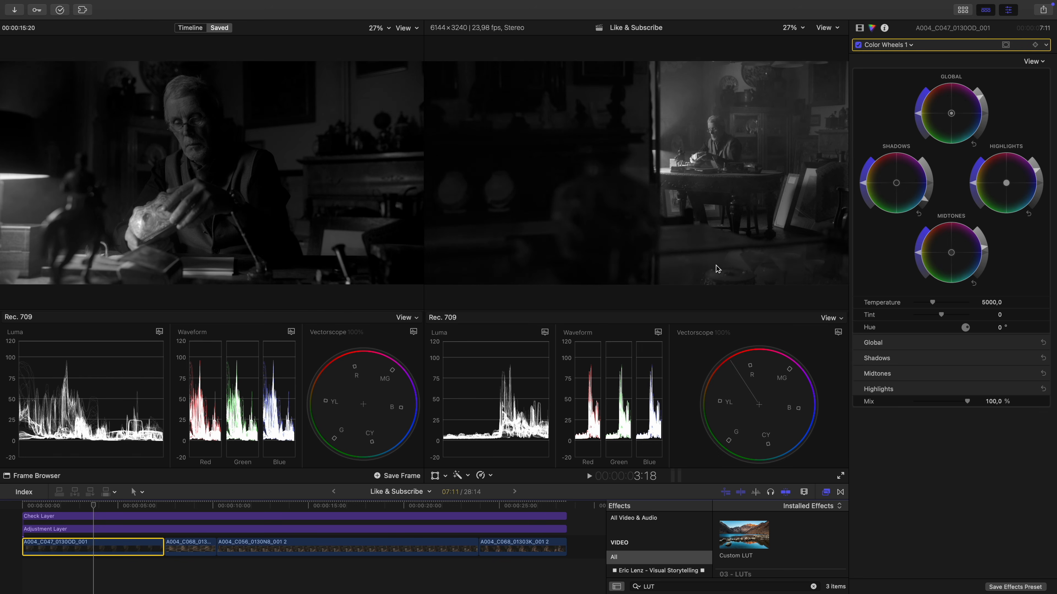
left_click(715, 266)
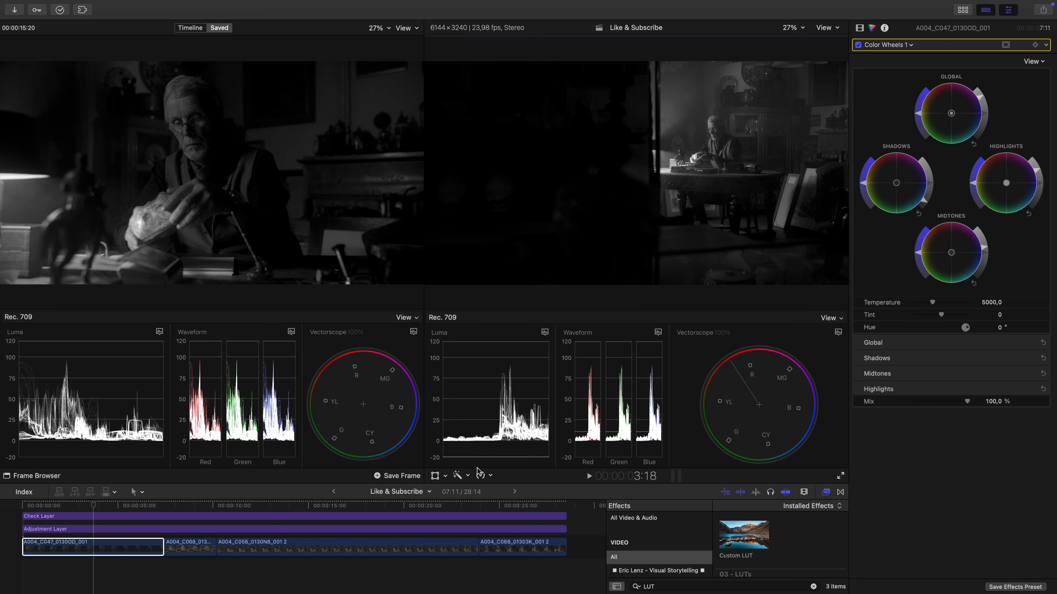
- Add Color Wheels to the last clip A004_C068_01303K_001 2 and raise global brightness with slightly darker shadows to match the reference
left_click(515, 506)
left_click(517, 550)
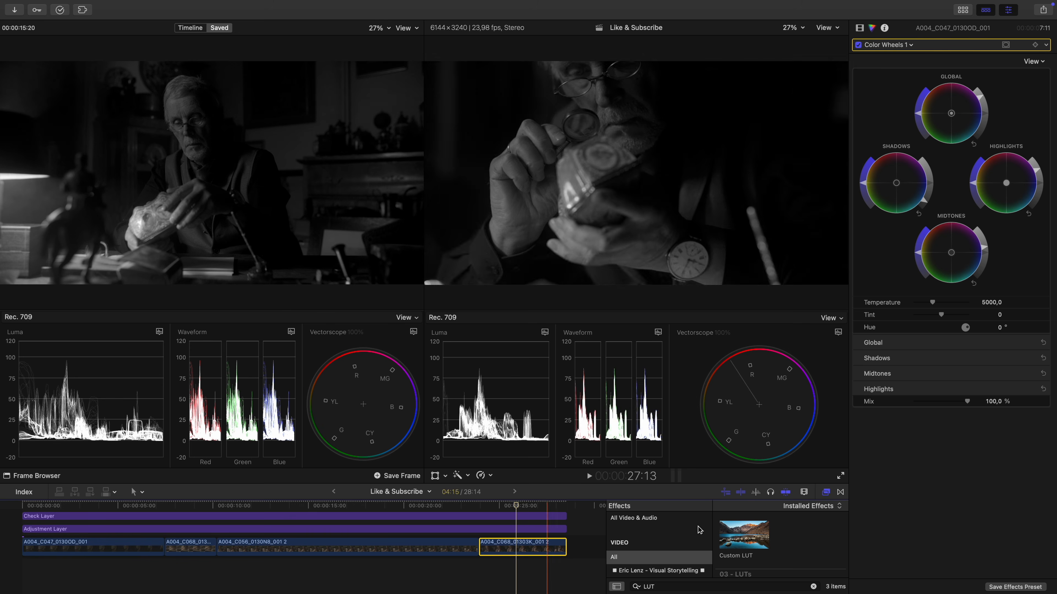
key("super+6")
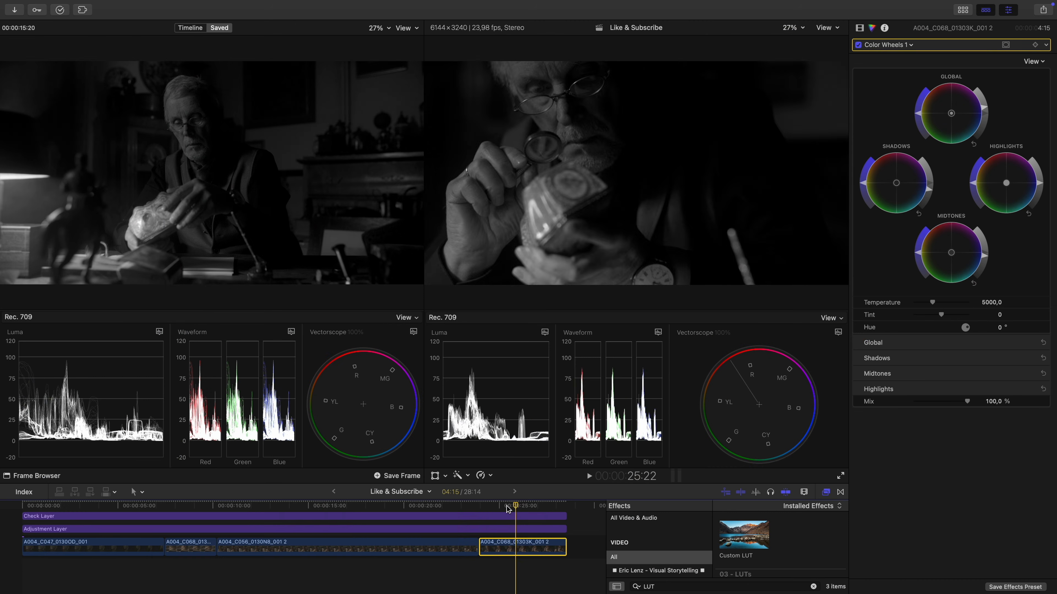
- Disable the Check Layer above all clips so the footage shows in colour
left_click(353, 508)
left_click(357, 517)
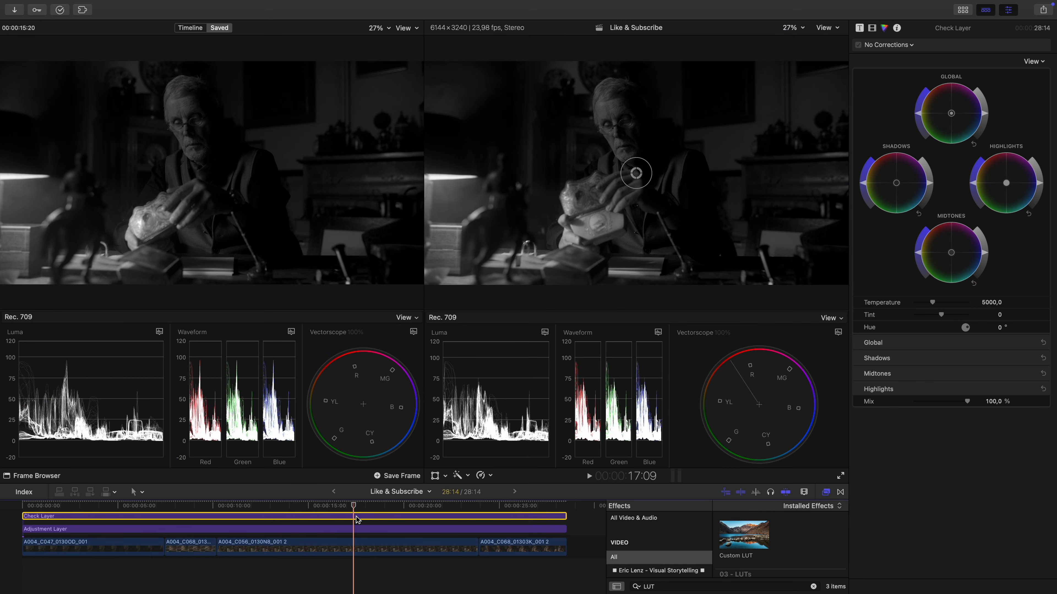
key("v")
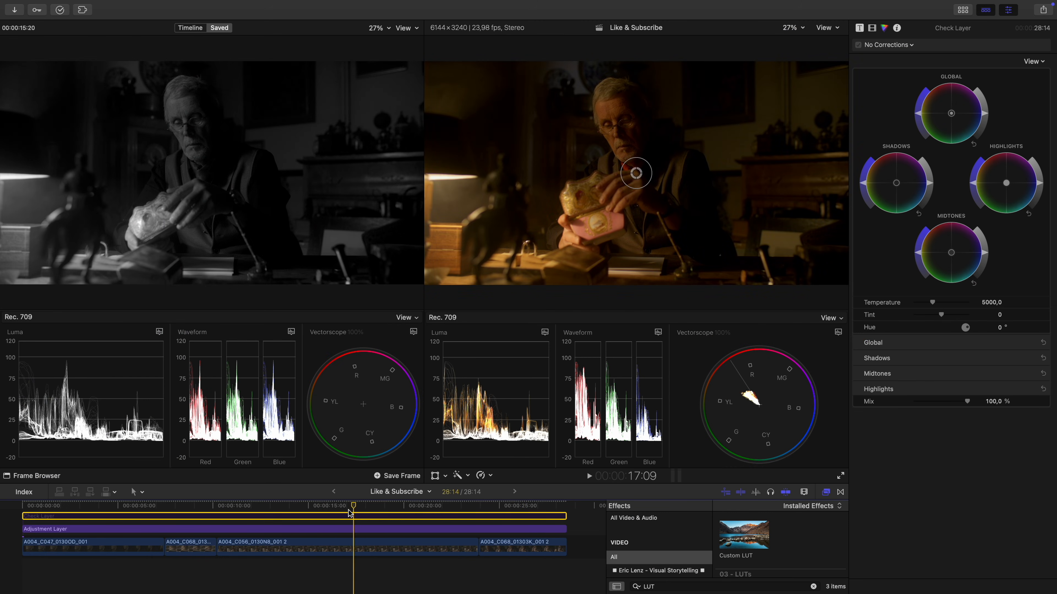
- Add a second Color Wheels correction to clip A004_C056_0130N8_001 2 and shift its highlights slightly toward blue
left_click(353, 547)
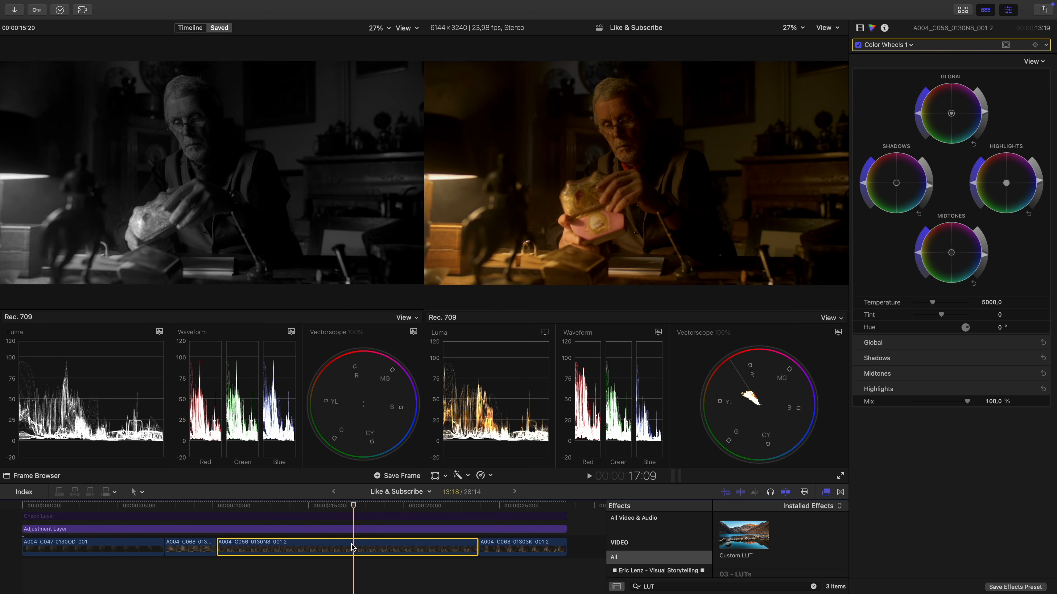
key("alt+e")
left_click(1008, 188)
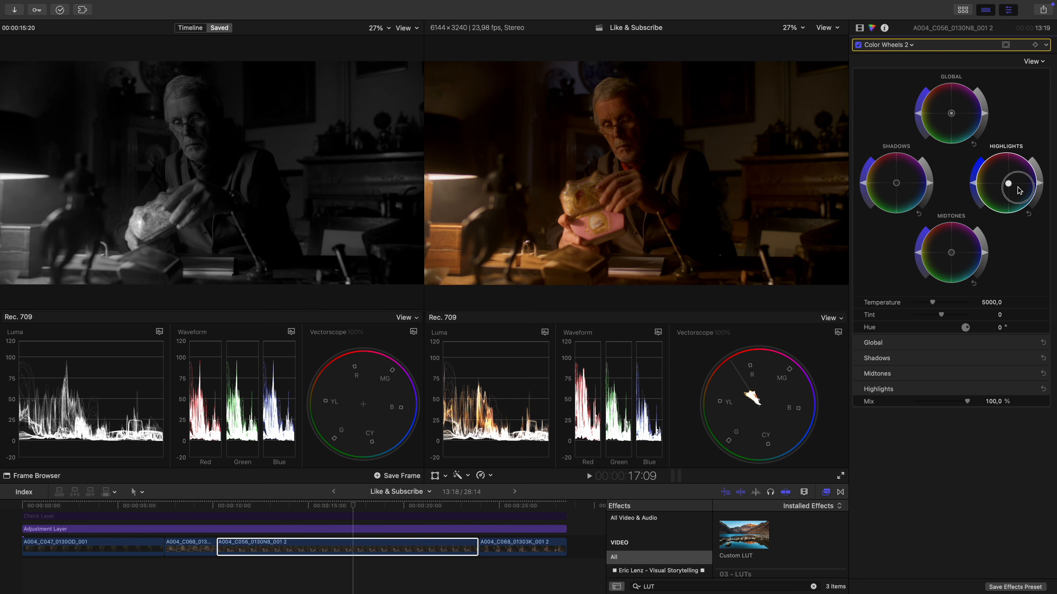
- Compare the clip with and without Color Wheels 2, raise its global saturation slightly, and save the frame at 17:09 as reference
left_click(860, 46)
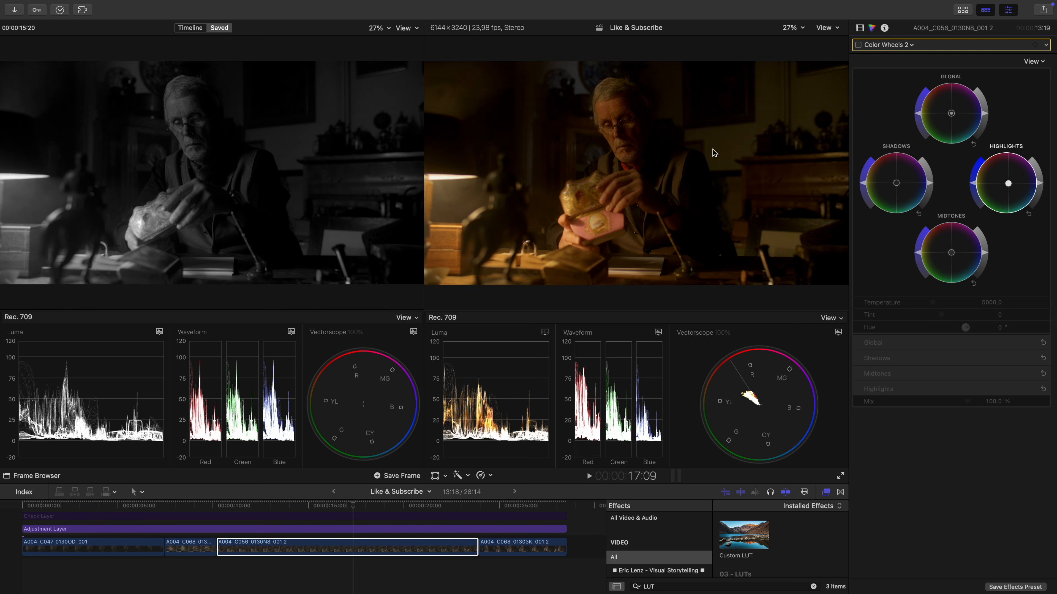
left_click(858, 45)
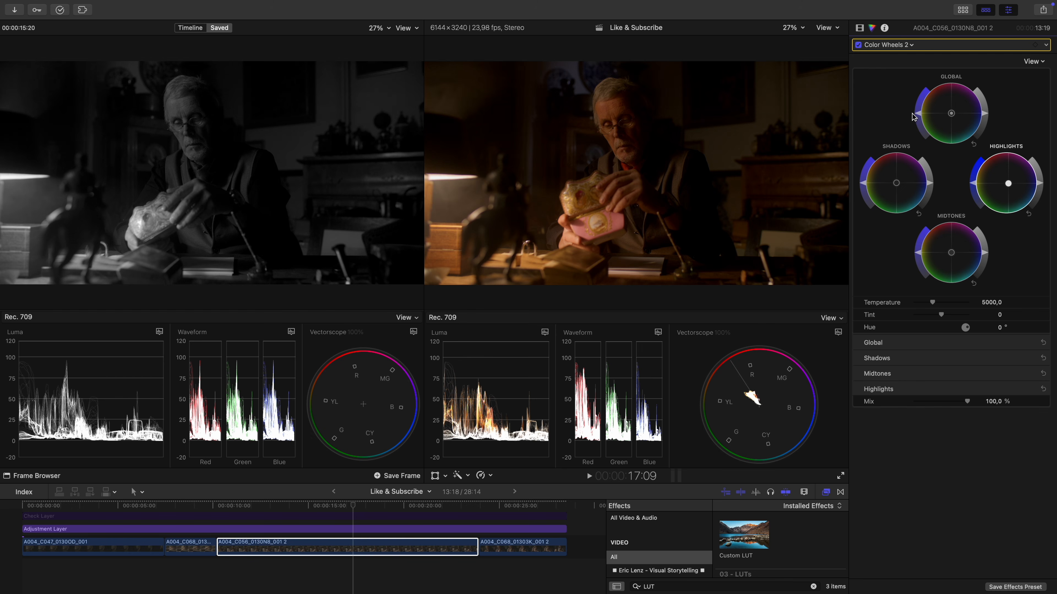
left_click_drag(918, 118, 918, 113)
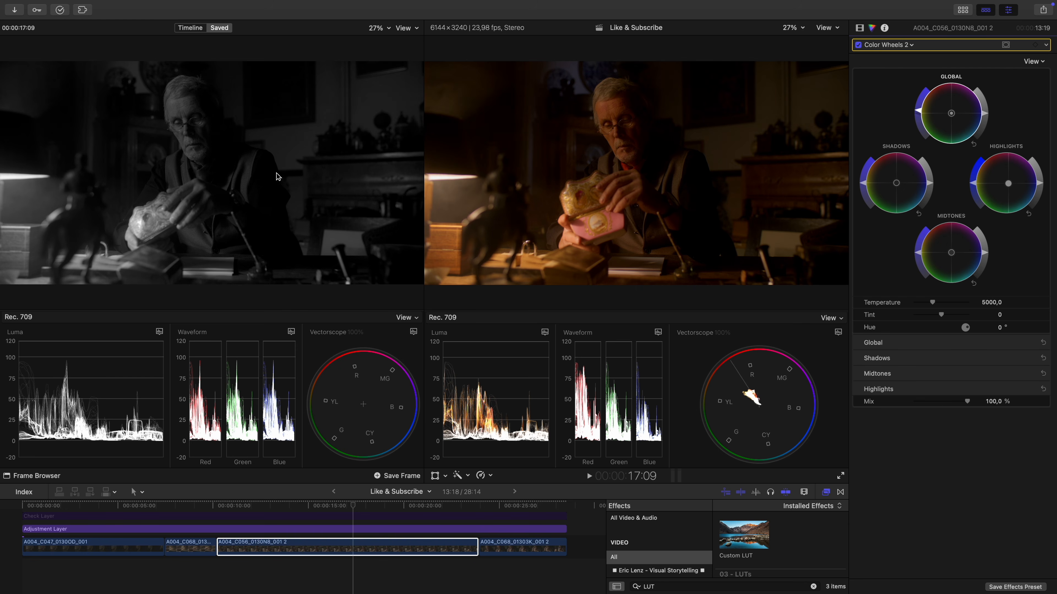
- Add a second Color Wheels correction to clip A004_C068_01303K_001, shifting highlights toward blue and raising global saturation slightly
left_click(187, 506)
left_click(185, 546)
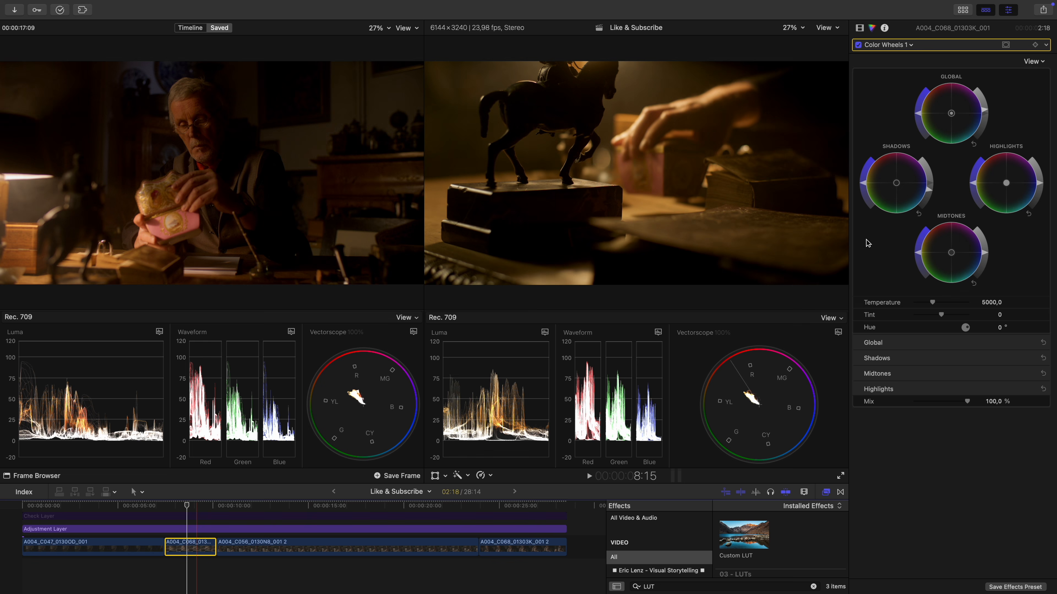
key("alt+e")
left_click(1006, 185)
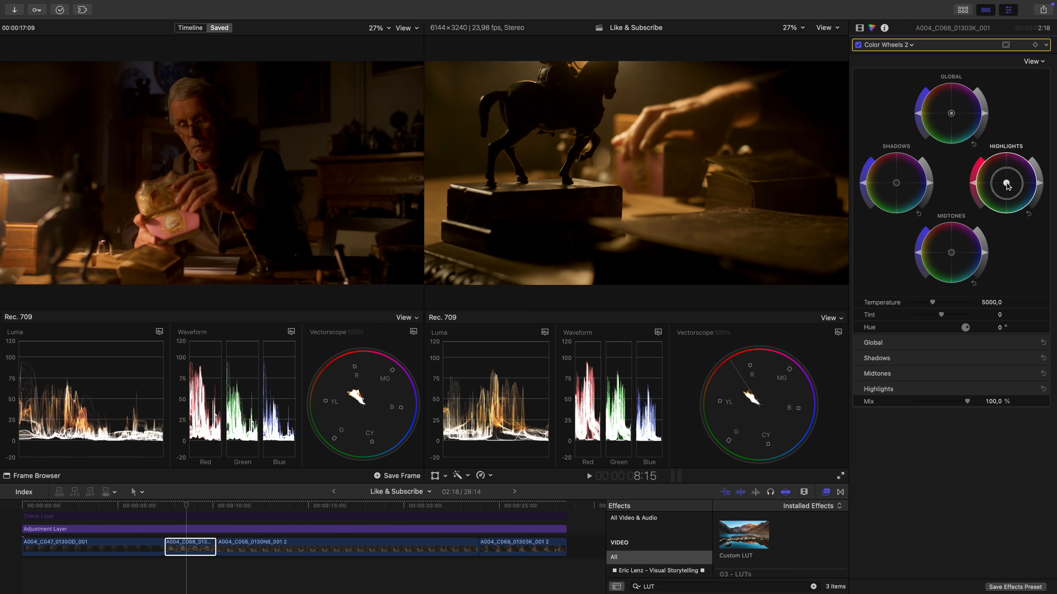
left_click_drag(1008, 183, 1016, 180)
left_click_drag(1016, 179, 1017, 184)
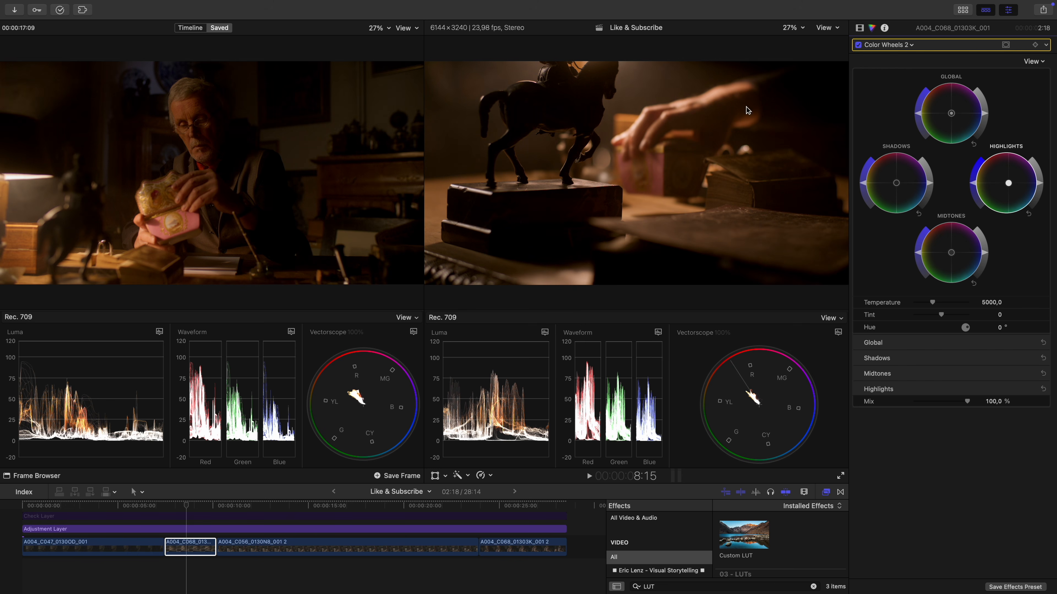
left_click_drag(917, 114, 918, 111)
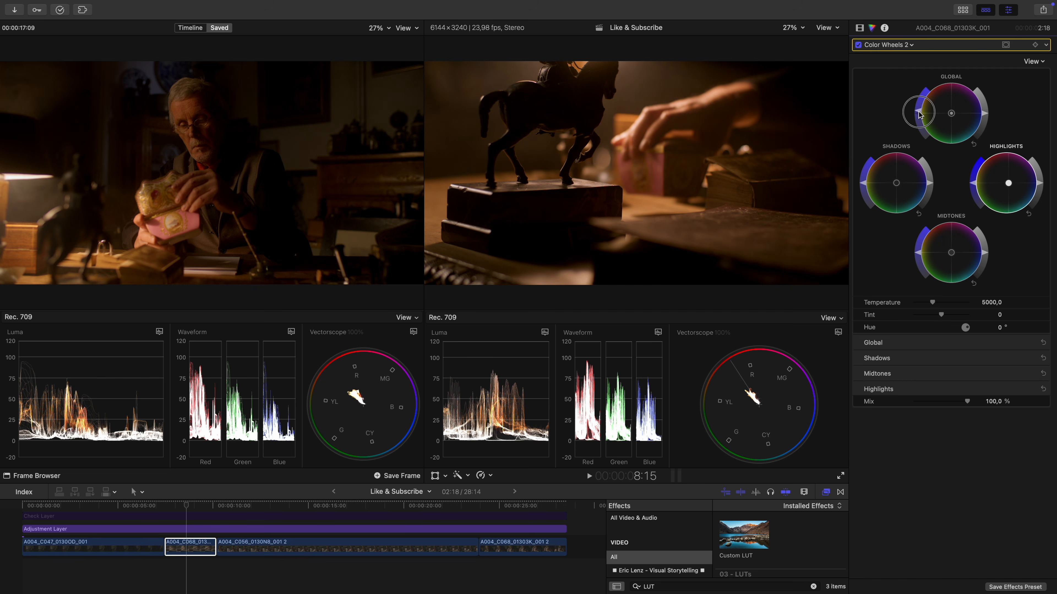
left_click_drag(919, 111, 919, 112)
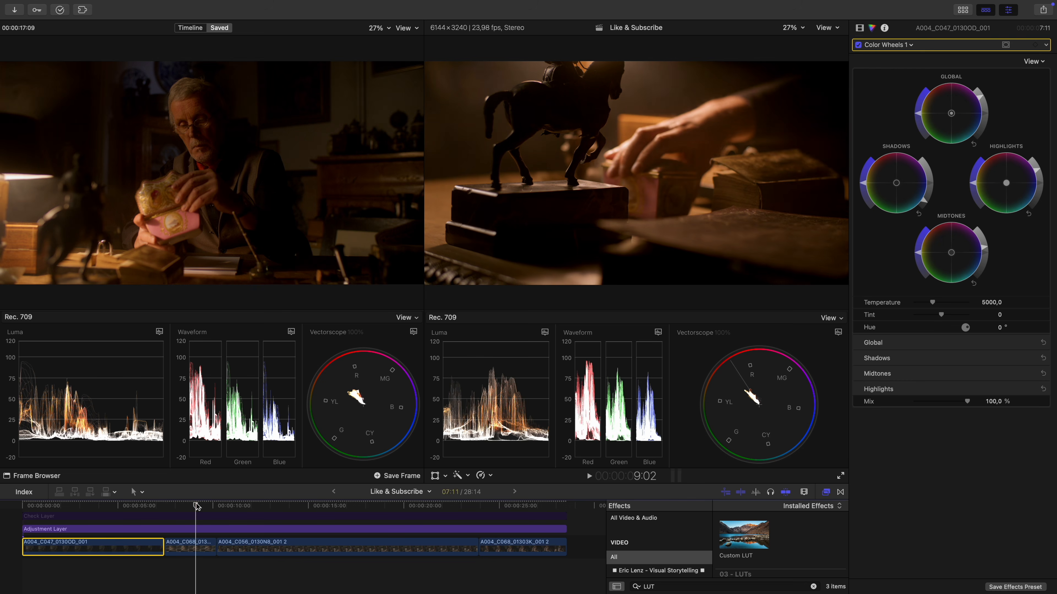
- Add a second Color Wheels correction to the opening clip A004_C047_0130OD_001 and shift its highlights slightly toward violet
left_click_drag(195, 504, 85, 503)
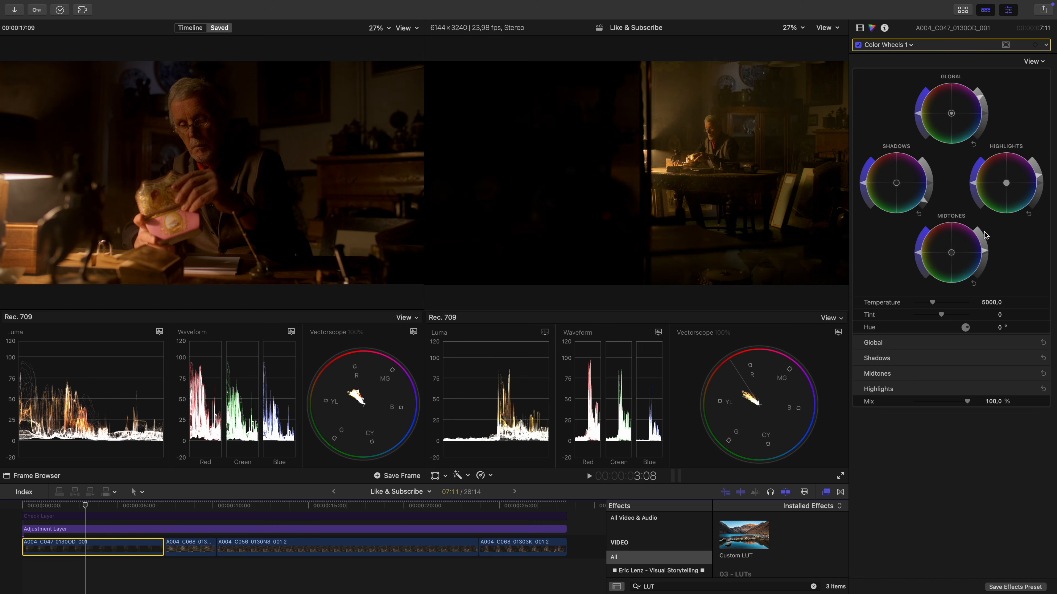
key("alt+super+c")
key("Right")
key("Right")
key("Right")
key("Up")
key("Up")
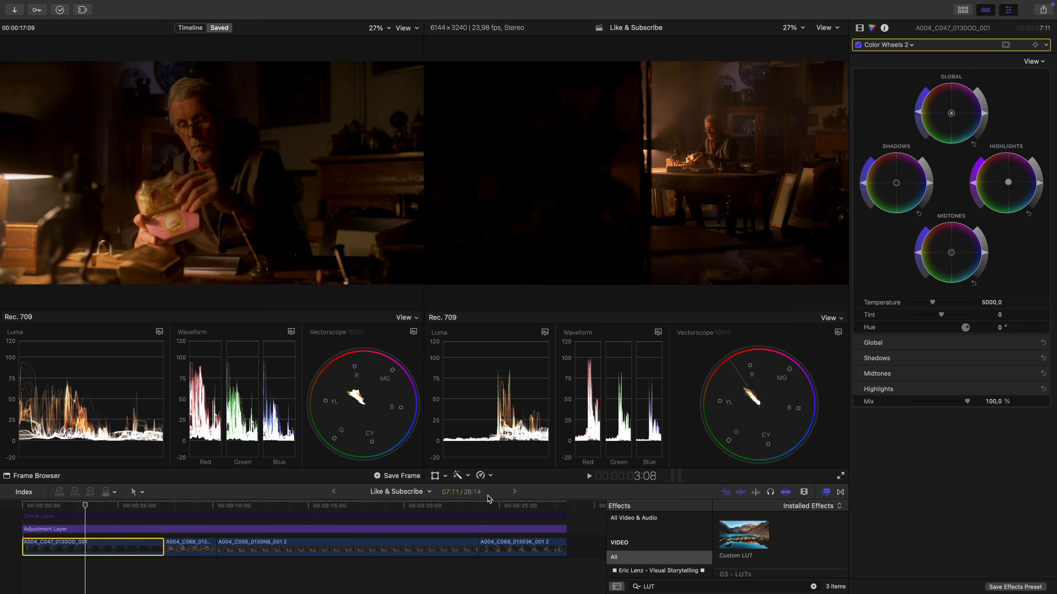
- Add a second Color Wheels correction to the last clip, shift its highlights toward blue-violet, and compare it with the correction off
left_click(510, 504)
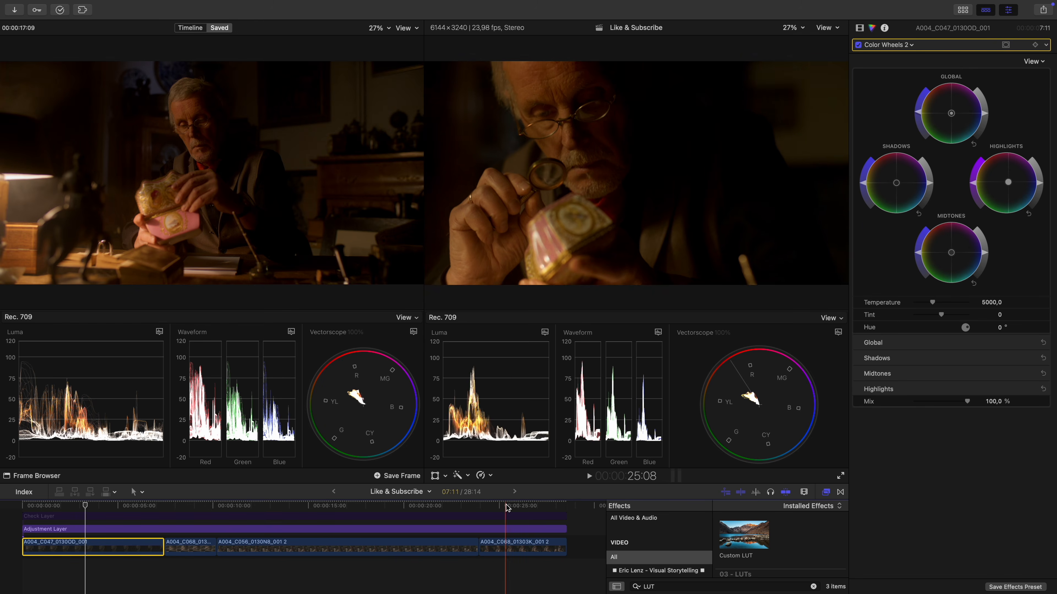
left_click(515, 542)
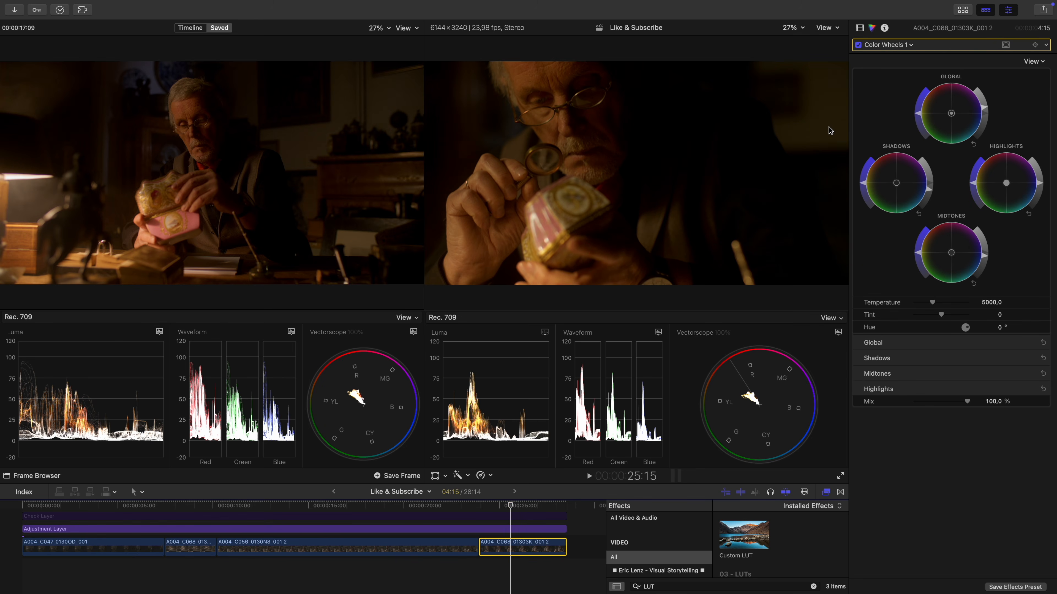
key("alt+e")
key("Right")
key("Right")
key("Up")
key("ctrl+a")
mouse_move(812, 54)
left_mouse_down()
mouse_move(864, 107)
mouse_move(832, 74)
left_mouse_up()
left_click_drag(350, 67, 383, 45)
mouse_move(777, 389)
left_mouse_down()
mouse_move(736, 429)
mouse_move(731, 386)
left_mouse_up()
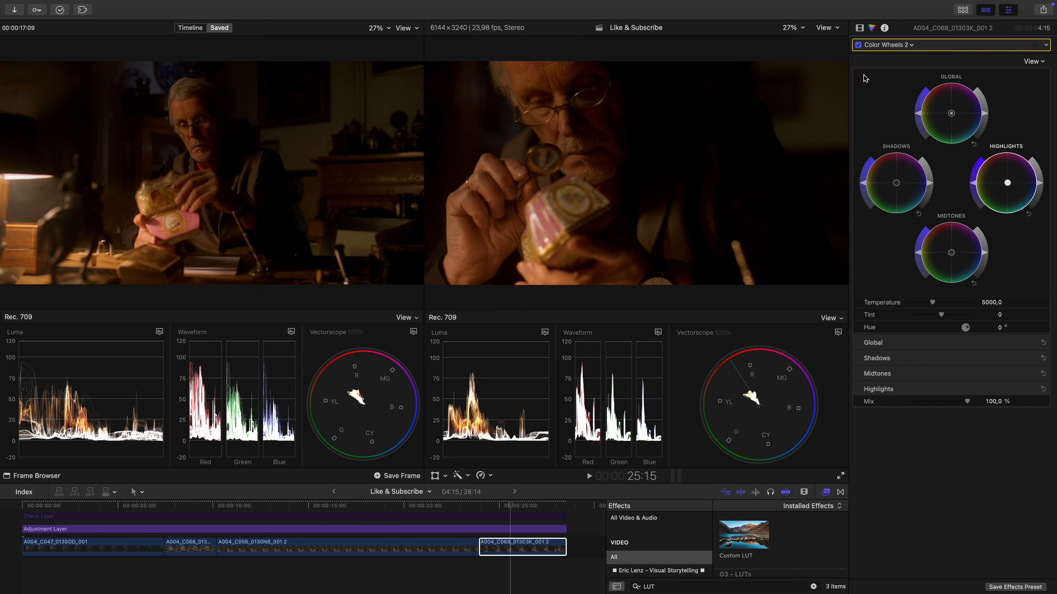
left_click(857, 44)
left_click(858, 45)
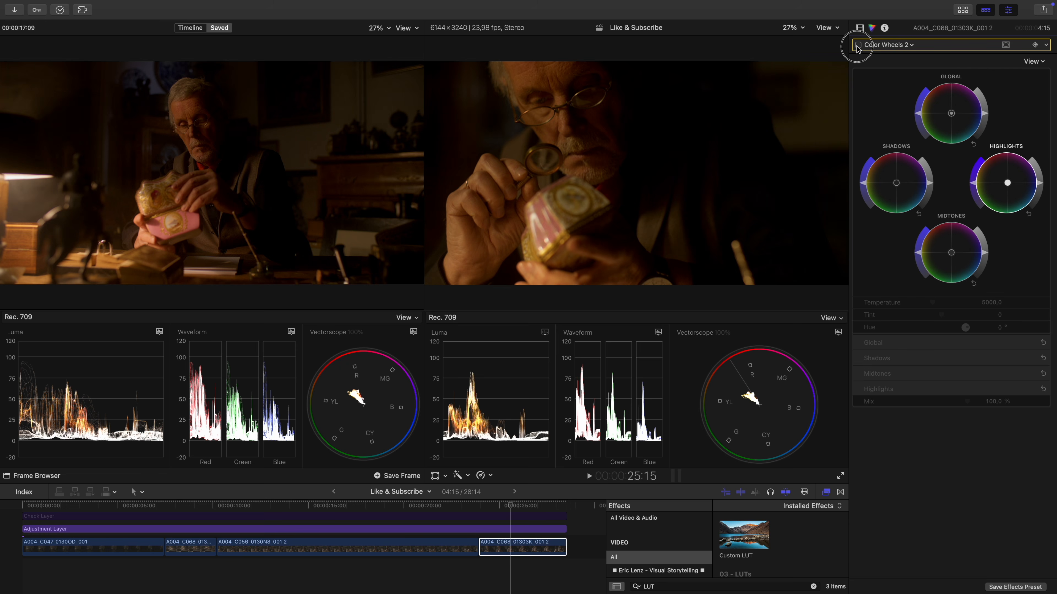